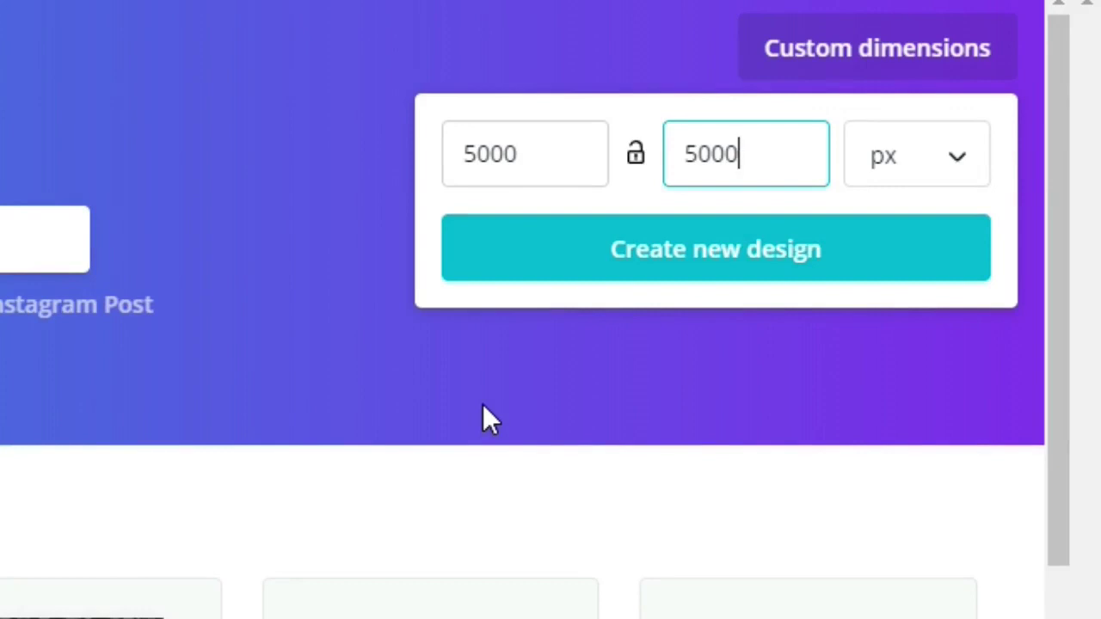
- Enter 5000 px as both the width and height of the custom-size Canva design
{"action": "left_click", "coordinate": [536, 153]}
{"action": "left_click_drag", "start_coordinate": [536, 153], "coordinate": [467, 153]}
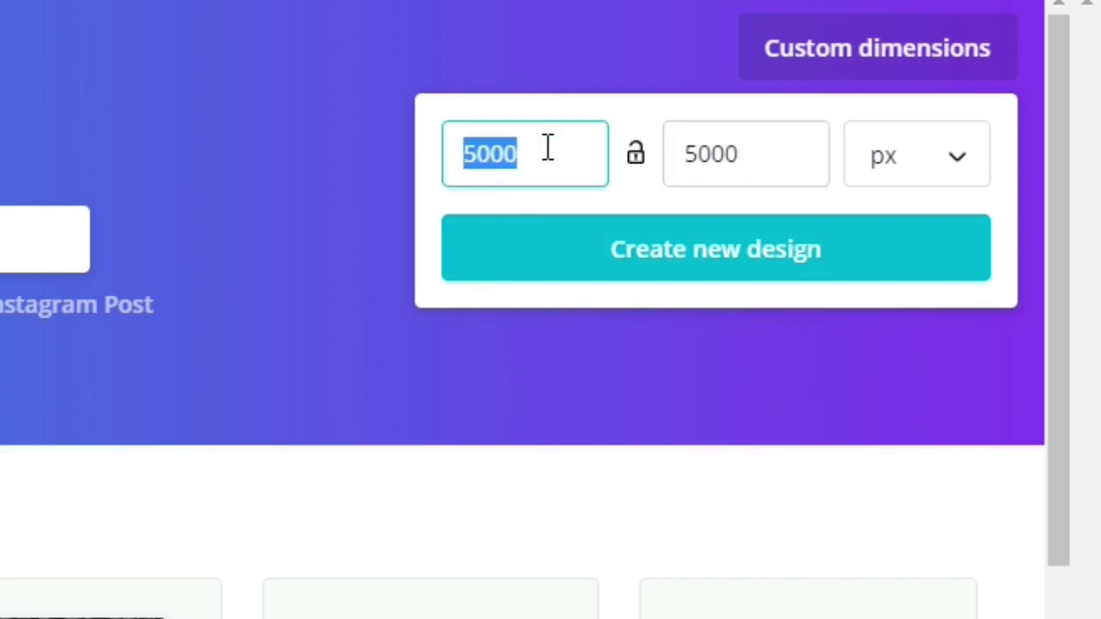
{"action": "left_click", "coordinate": [766, 155]}
{"action": "left_click_drag", "start_coordinate": [765, 155], "coordinate": [688, 170]}
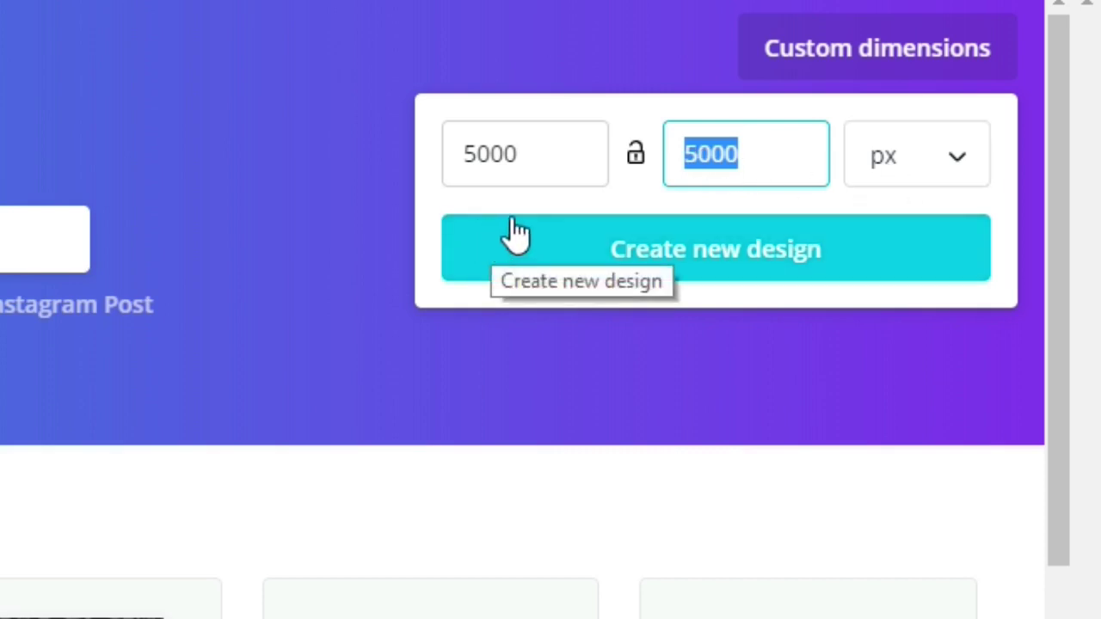
{"action": "left_click", "coordinate": [518, 152]}
{"action": "left_click_drag", "start_coordinate": [548, 149], "coordinate": [463, 172]}
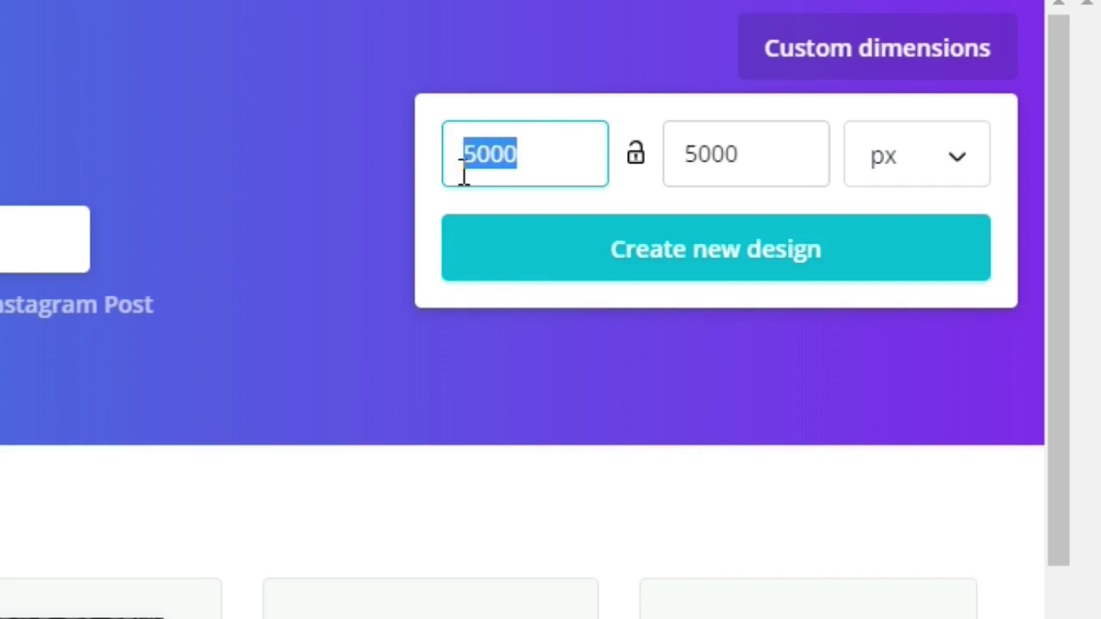
{"action": "left_click", "coordinate": [774, 152]}
{"action": "left_click_drag", "start_coordinate": [774, 152], "coordinate": [728, 175]}
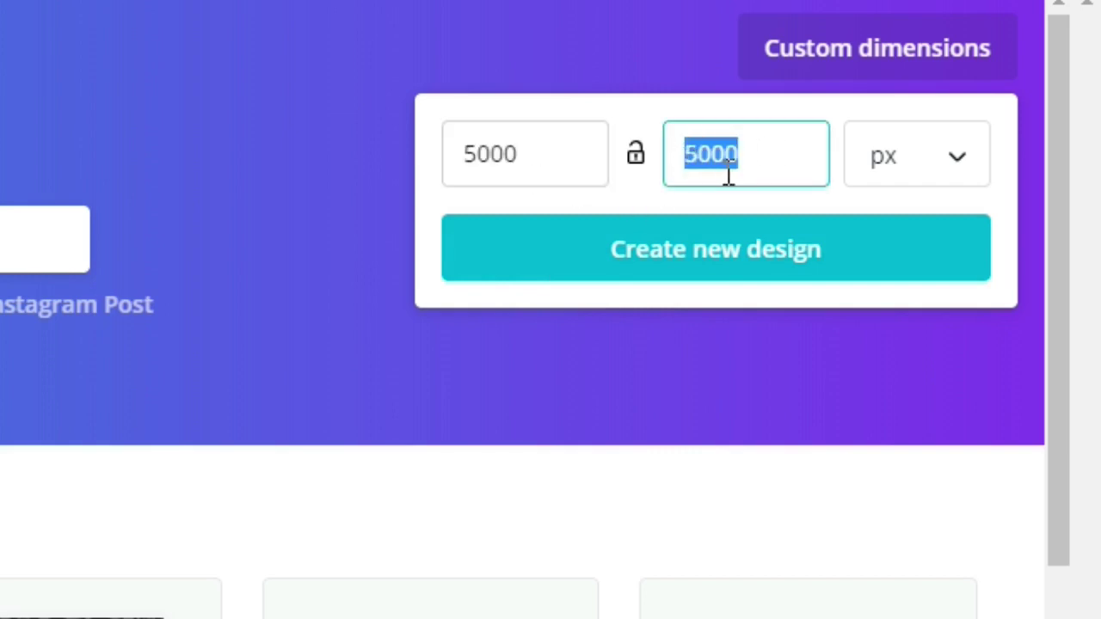
{"action": "left_click", "coordinate": [534, 163]}
{"action": "double_click", "coordinate": [570, 157]}
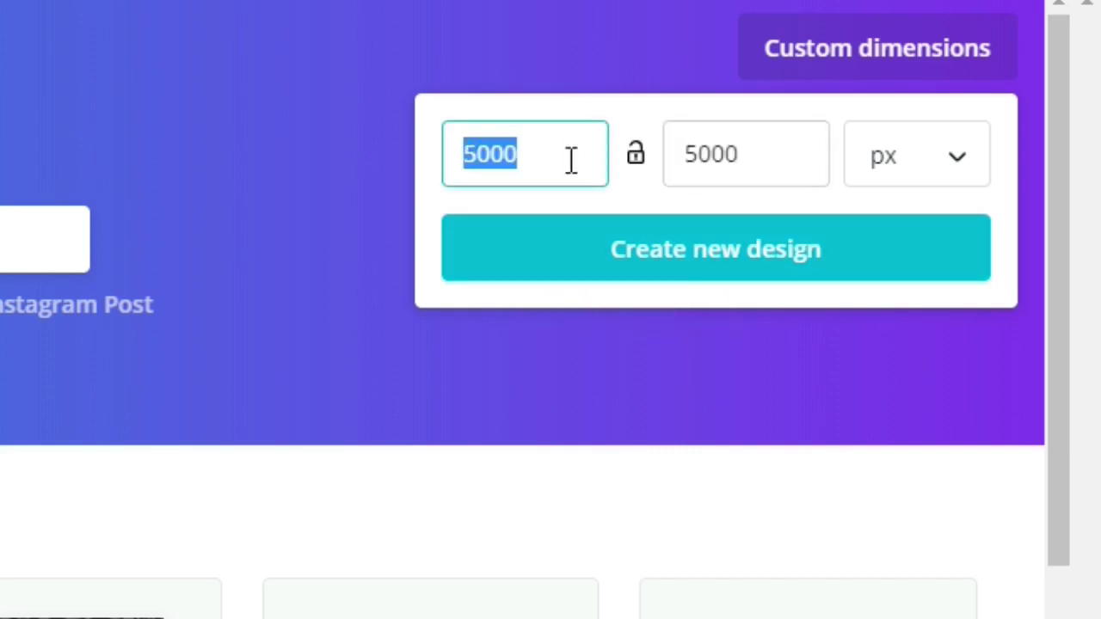
{"action": "double_click", "coordinate": [772, 153]}
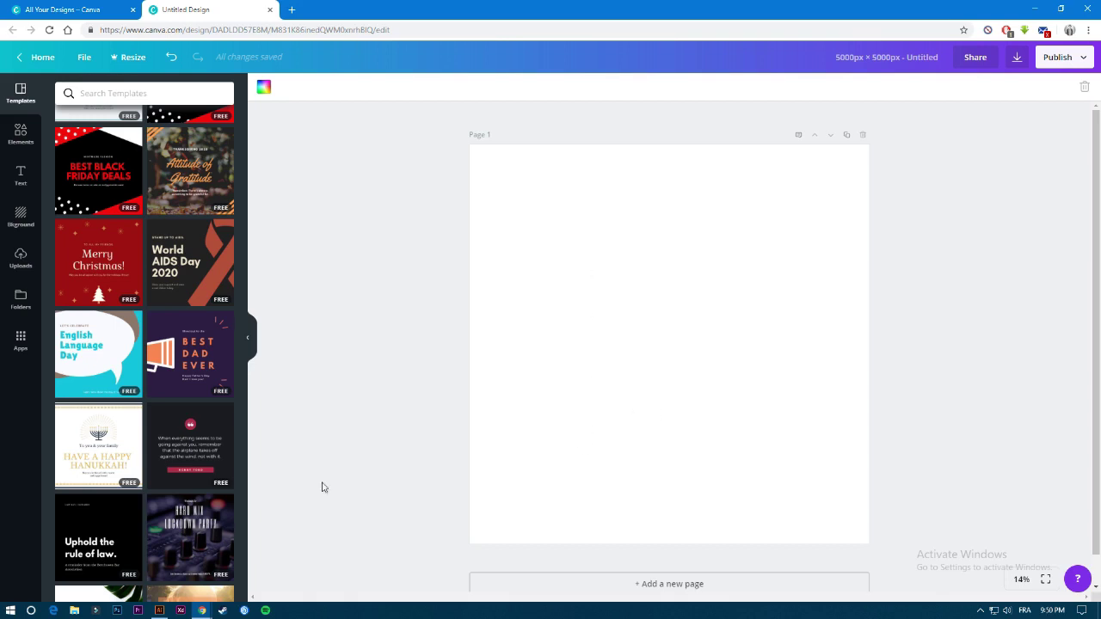
- Apply the 'Uphold the rule of law.' template to the new 5000 × 5000 px design
{"action": "left_click", "coordinate": [110, 547]}
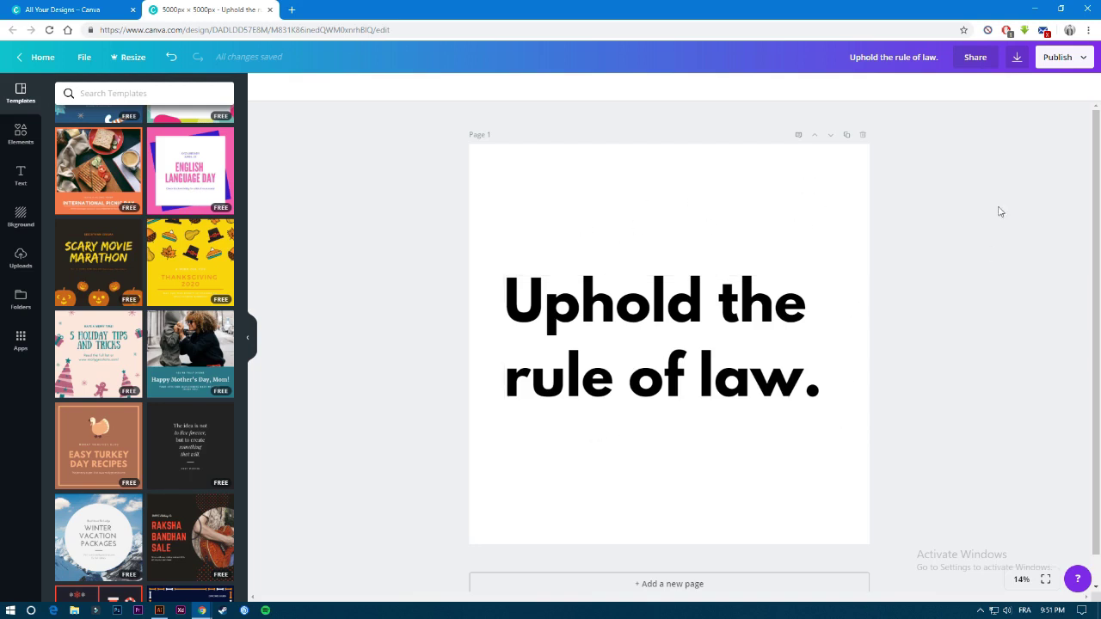
- Export the Canva design with the PDF Standard file type
{"action": "left_click", "coordinate": [1017, 56]}
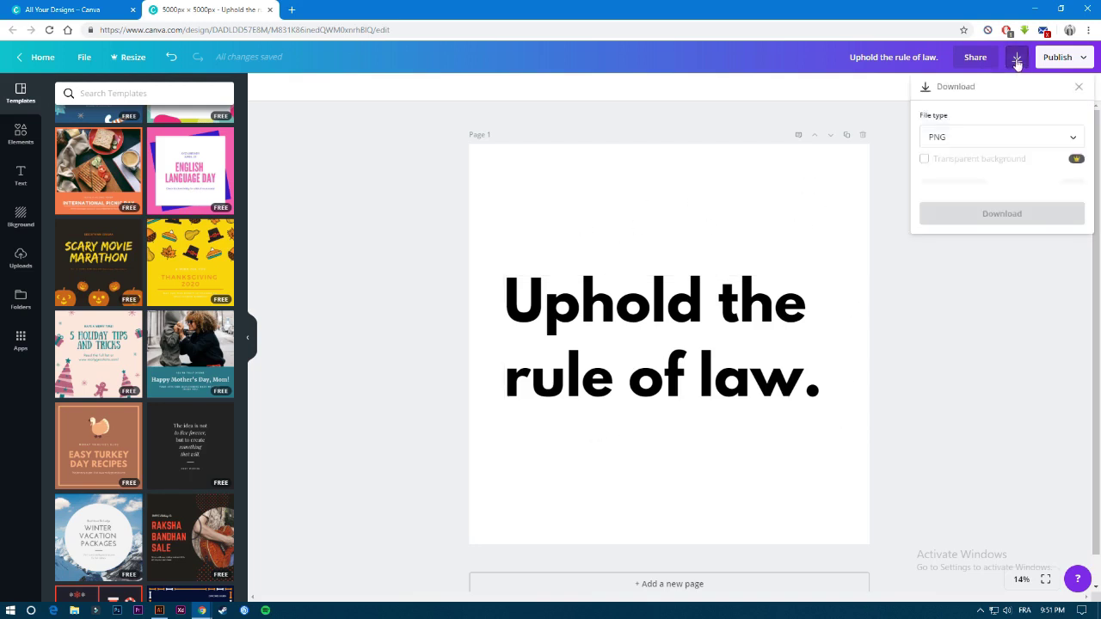
{"action": "left_click", "coordinate": [954, 139]}
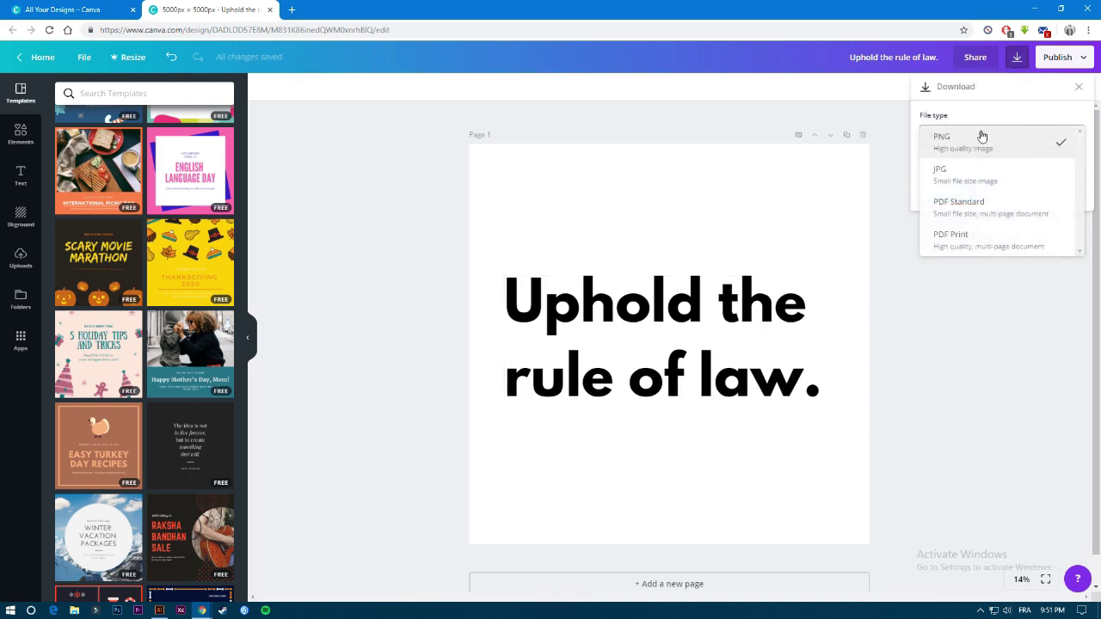
{"action": "left_click", "coordinate": [963, 209]}
{"action": "left_click", "coordinate": [993, 176]}
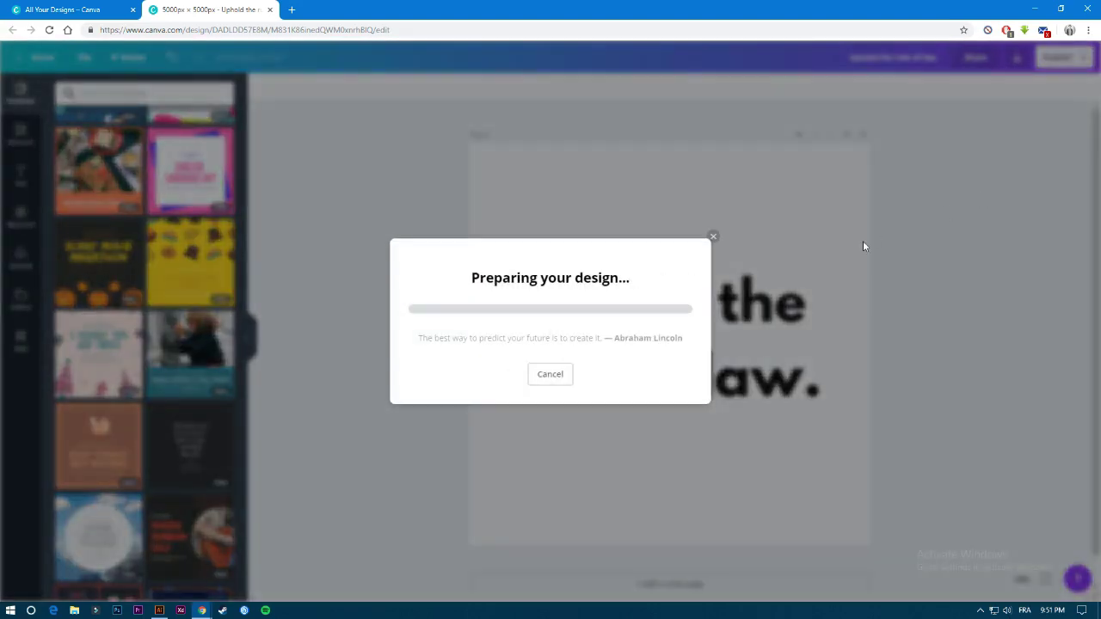
{"action": "mouse_move", "coordinate": [160, 613]}
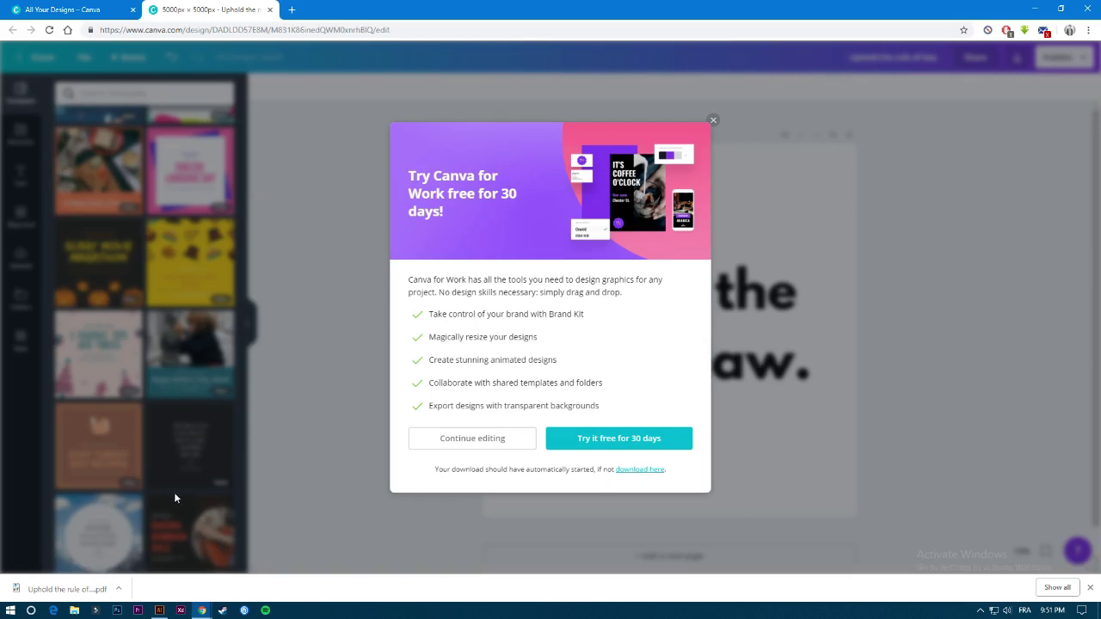
- Place the downloaded Canva PDF on the Illustrator artboard and embed it, accepting the warnings
{"action": "left_click", "coordinate": [95, 590]}
{"action": "left_click_drag", "start_coordinate": [155, 612], "coordinate": [404, 291]}
{"action": "left_click_drag", "start_coordinate": [506, 290], "coordinate": [647, 295]}
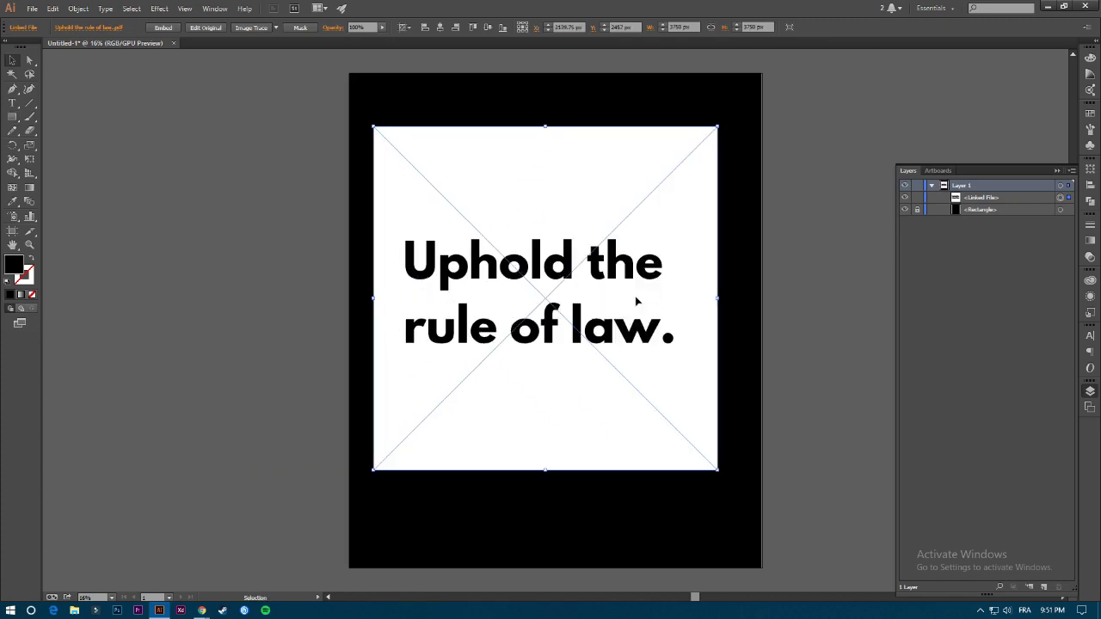
{"action": "left_click", "coordinate": [170, 32]}
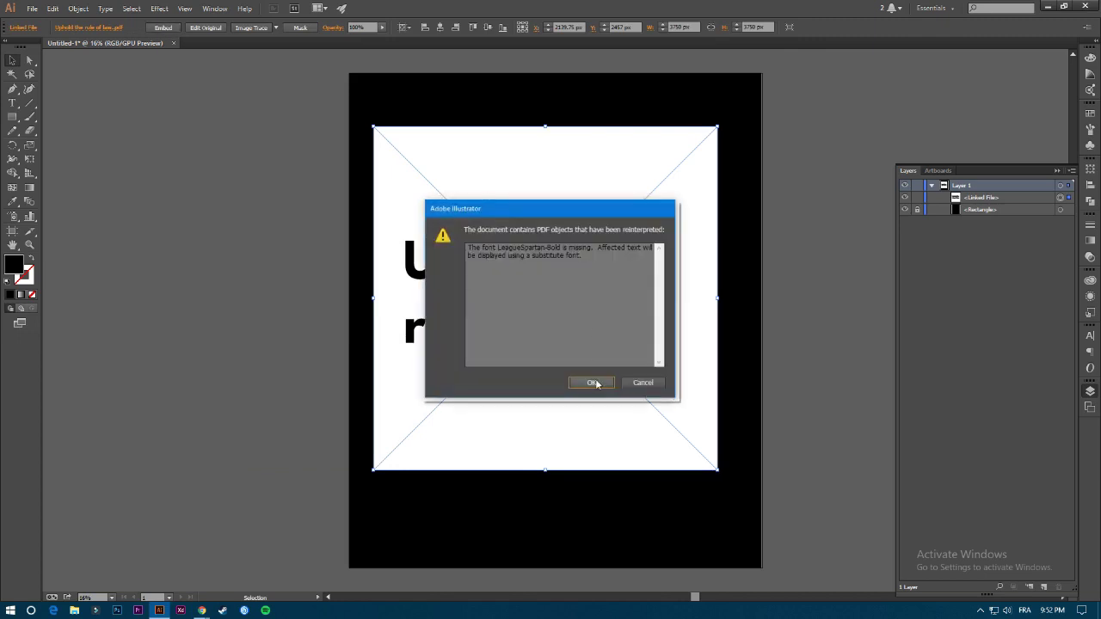
{"action": "left_click", "coordinate": [594, 383]}
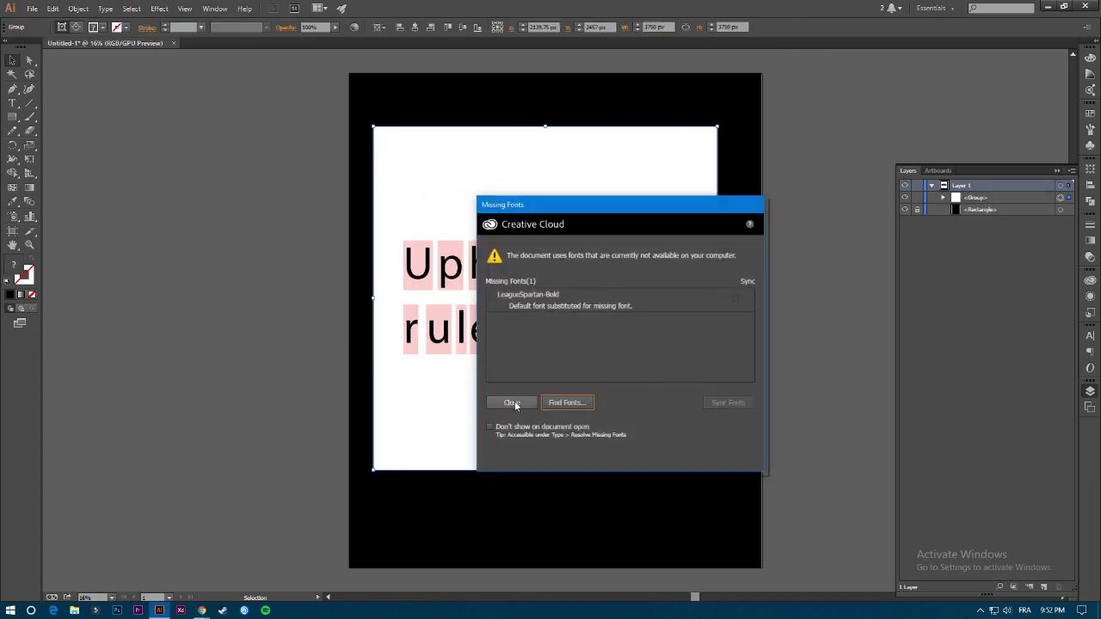
{"action": "left_click", "coordinate": [513, 403]}
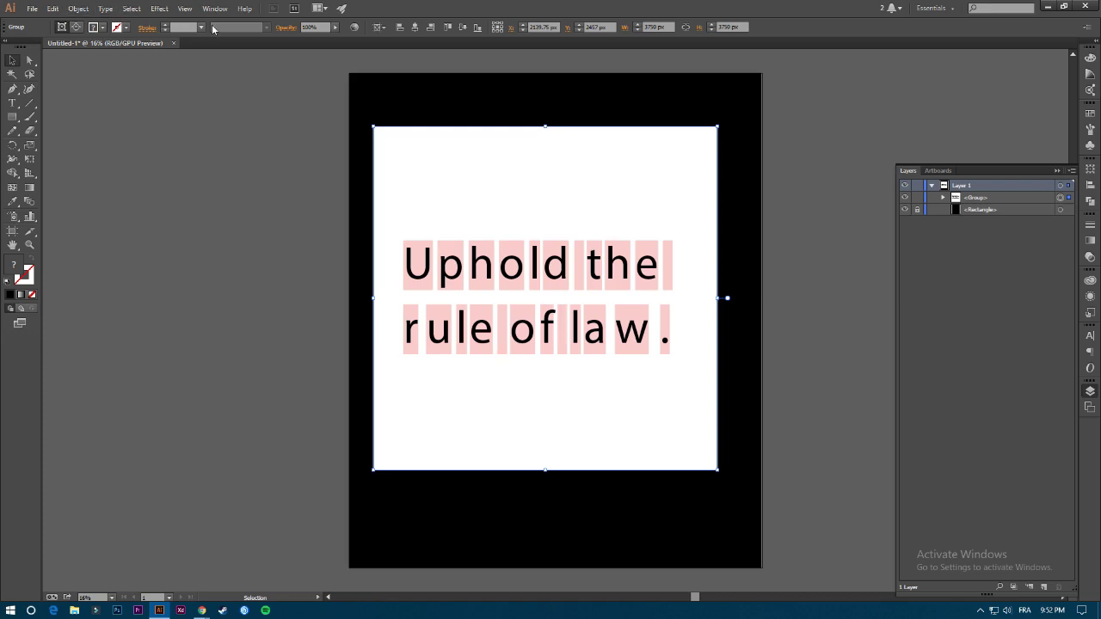
- Check which font the heading uses in the Canva design, then return to Illustrator
{"action": "mouse_move", "coordinate": [202, 610]}
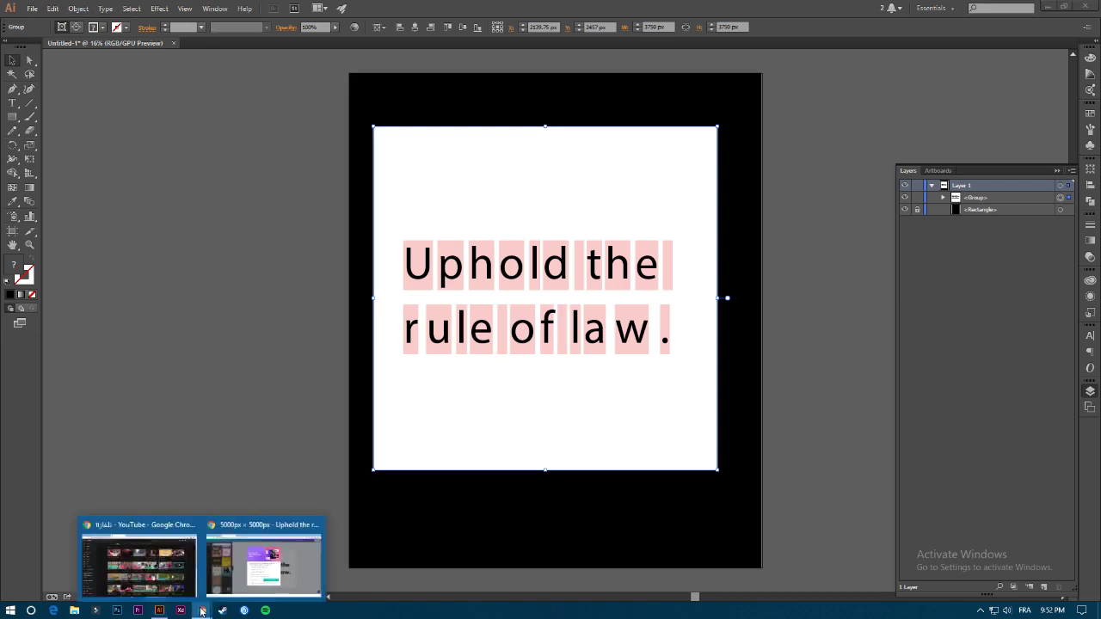
{"action": "left_click", "coordinate": [266, 564]}
{"action": "left_click", "coordinate": [714, 121]}
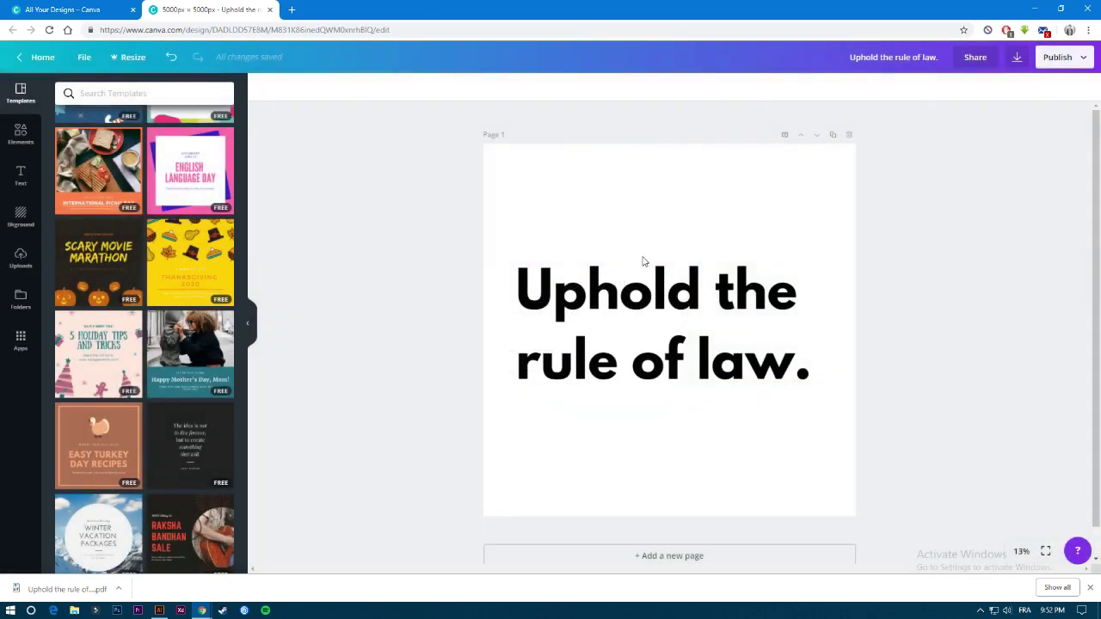
{"action": "double_click", "coordinate": [639, 268]}
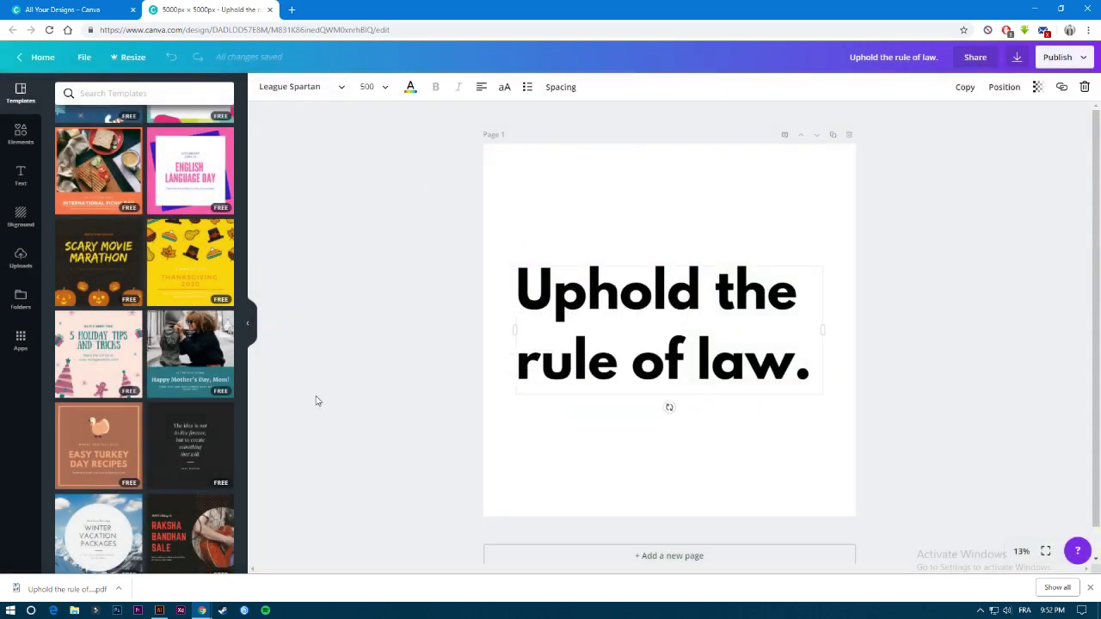
{"action": "left_click", "coordinate": [159, 610]}
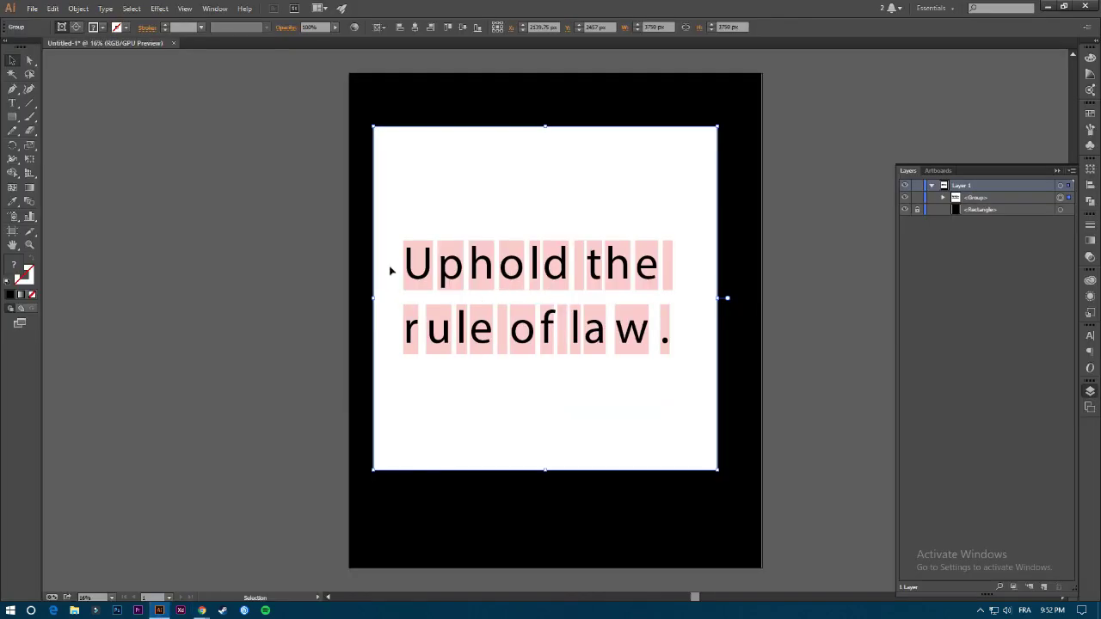
- Undo the embed, image-trace the PDF with a preset, and expand the trace into paths
{"action": "key", "text": "ctrl+z"}
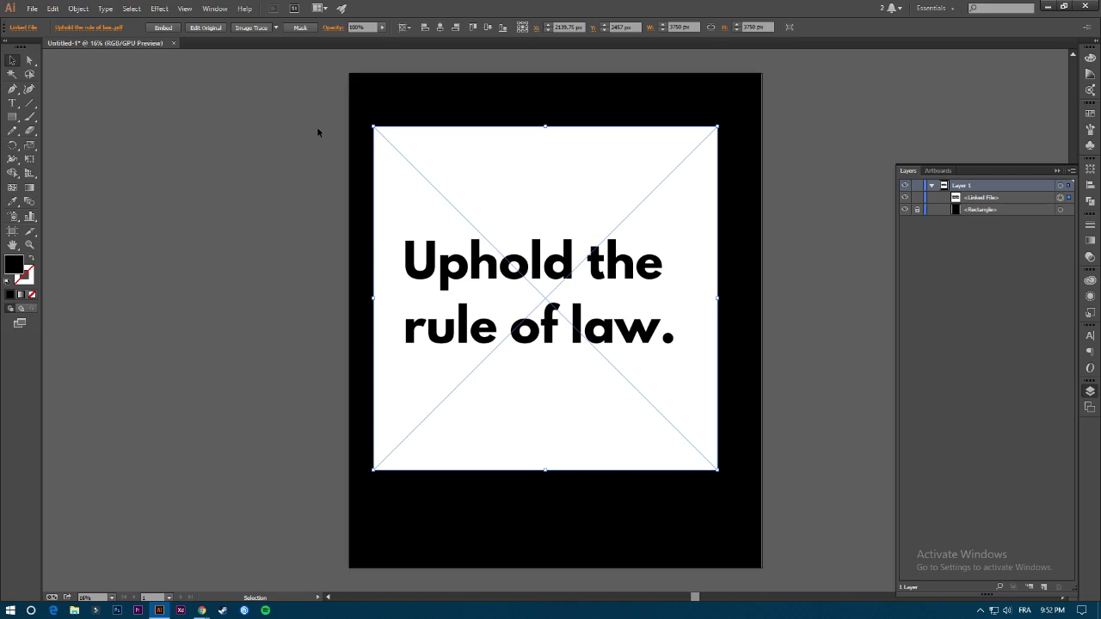
{"action": "left_click", "coordinate": [278, 33]}
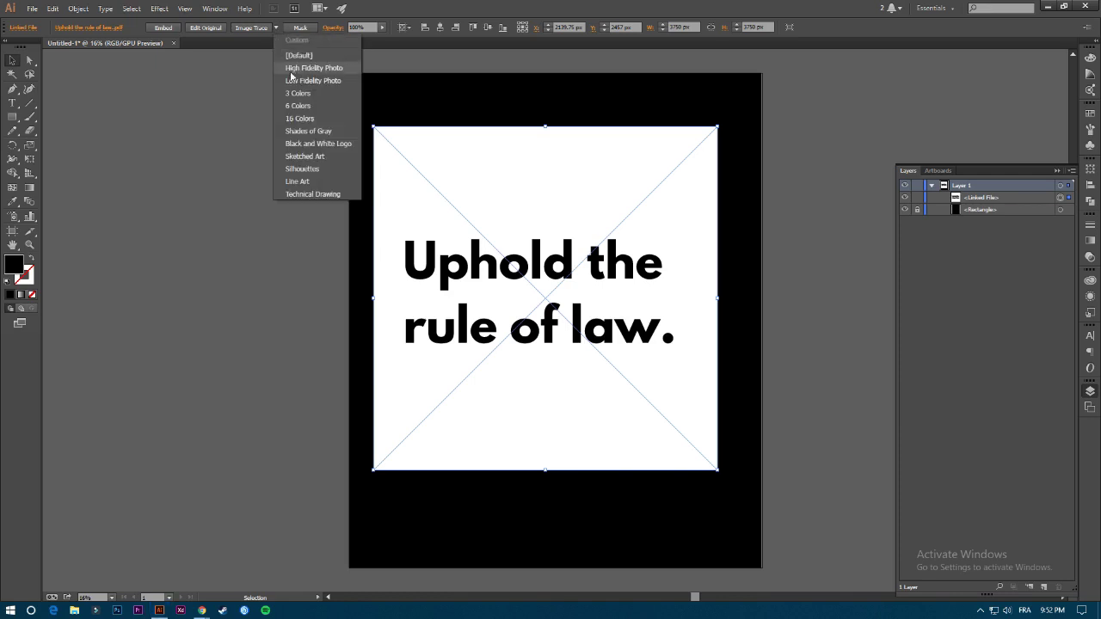
{"action": "left_click", "coordinate": [301, 122]}
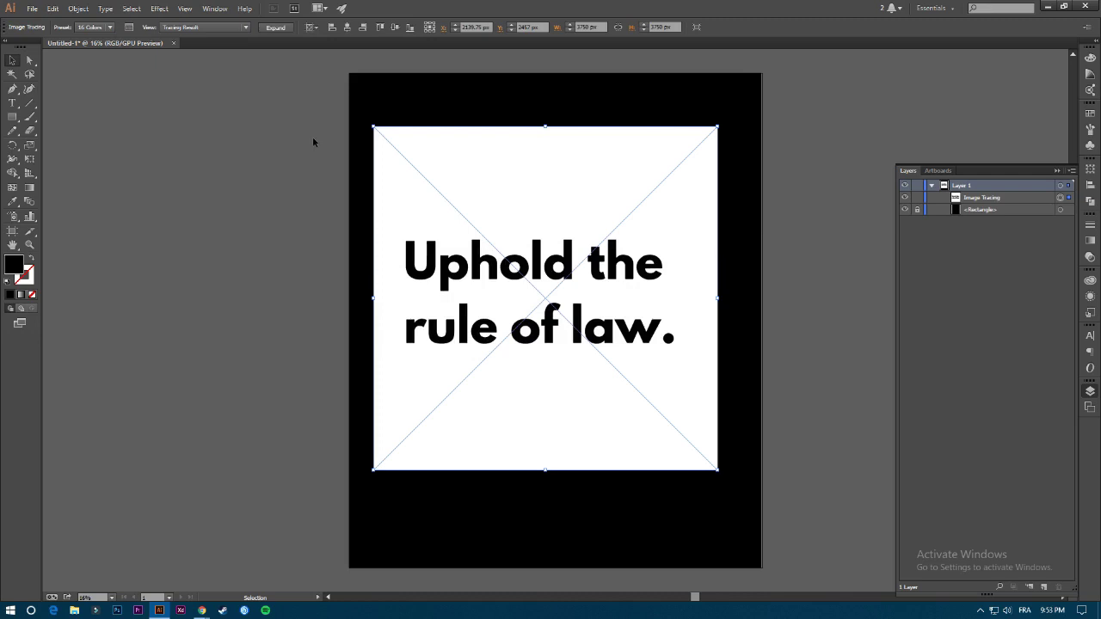
{"action": "left_click", "coordinate": [279, 27]}
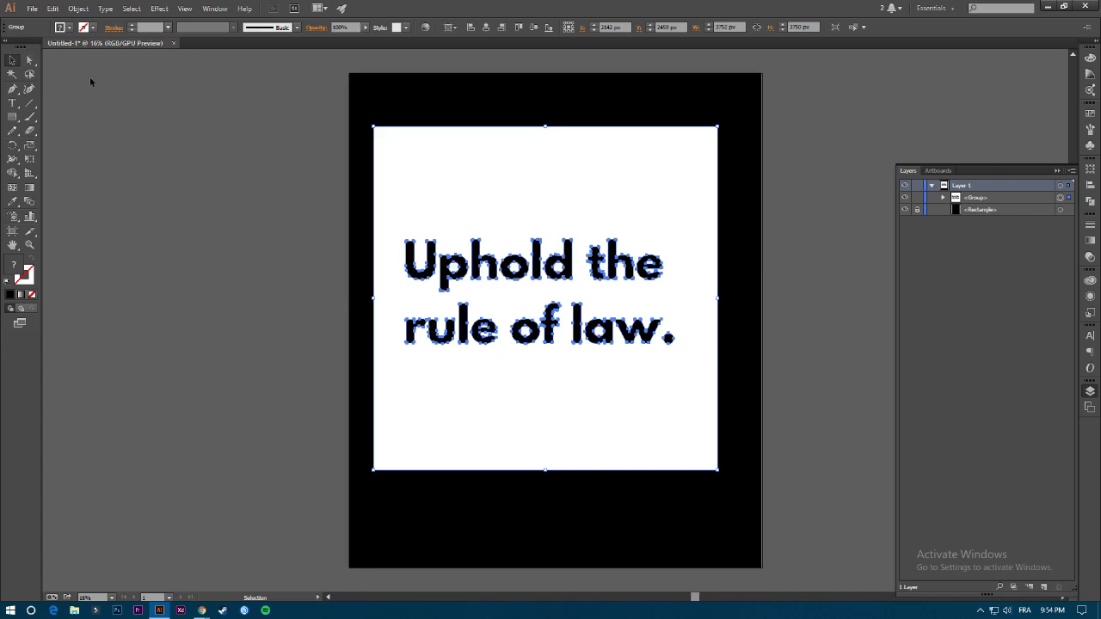
- Delete the traced white background panel using Direct Selection
{"action": "double_click", "coordinate": [420, 165]}
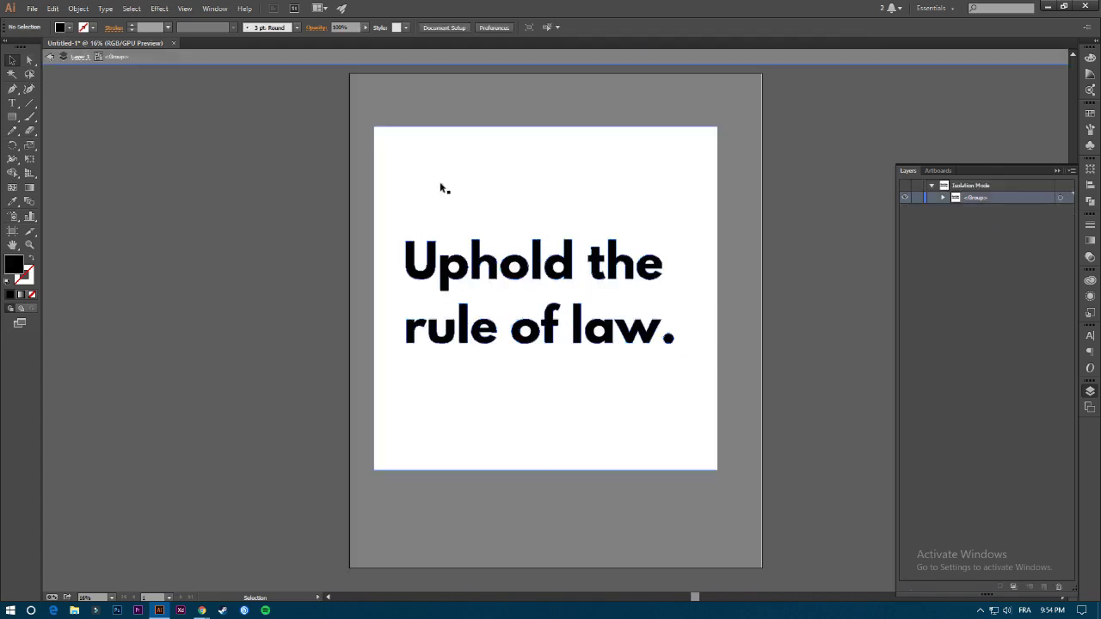
{"action": "double_click", "coordinate": [287, 181]}
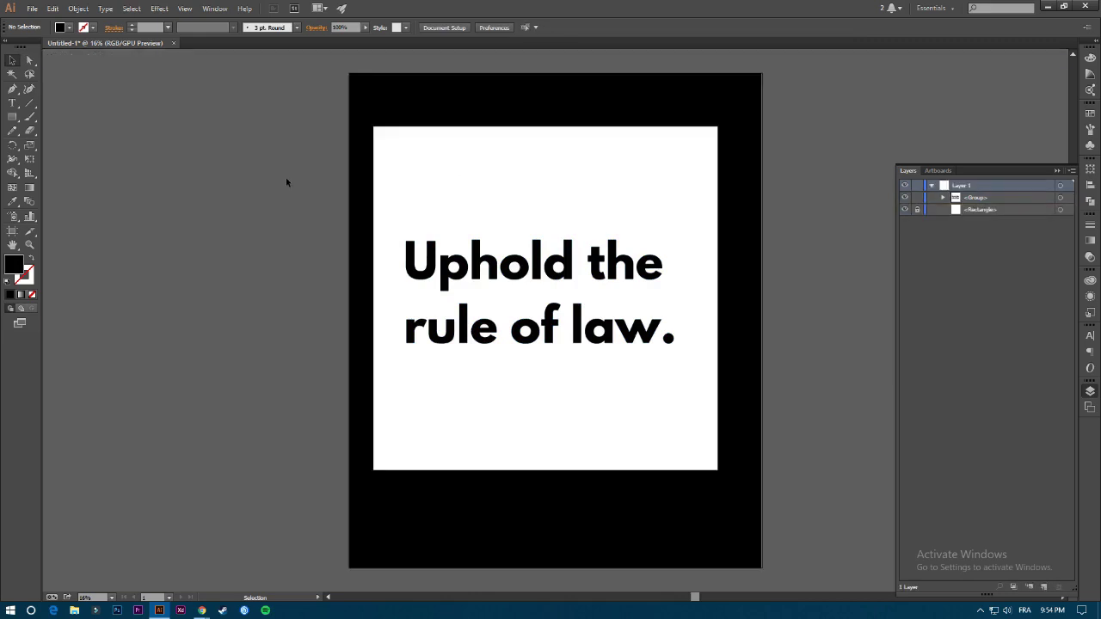
{"action": "left_click", "coordinate": [29, 60]}
{"action": "left_click", "coordinate": [496, 160]}
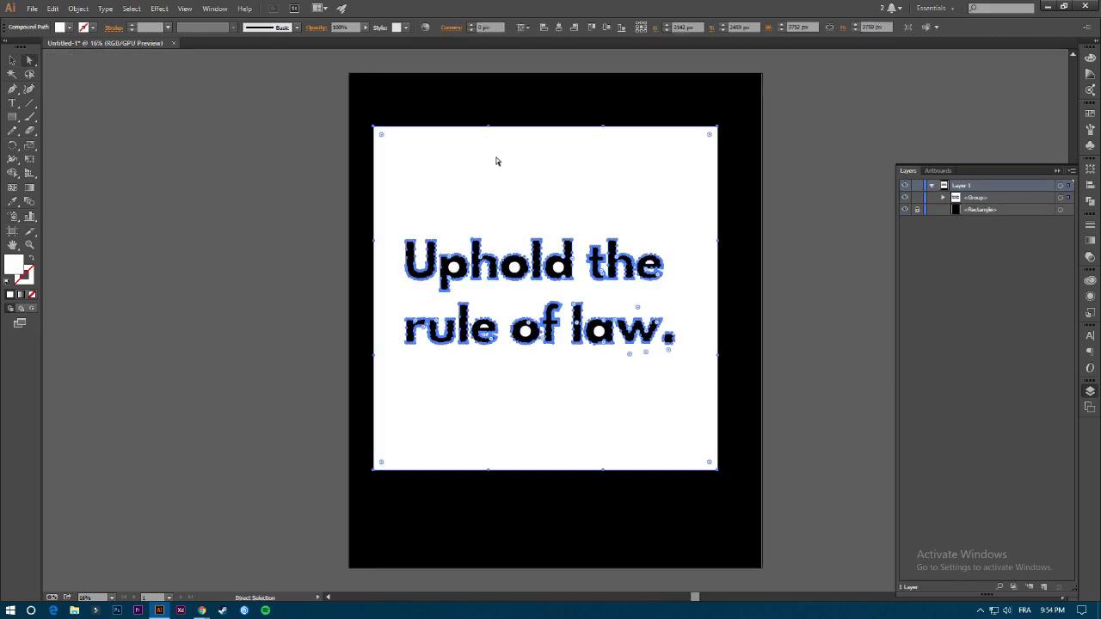
{"action": "key", "text": "Delete"}
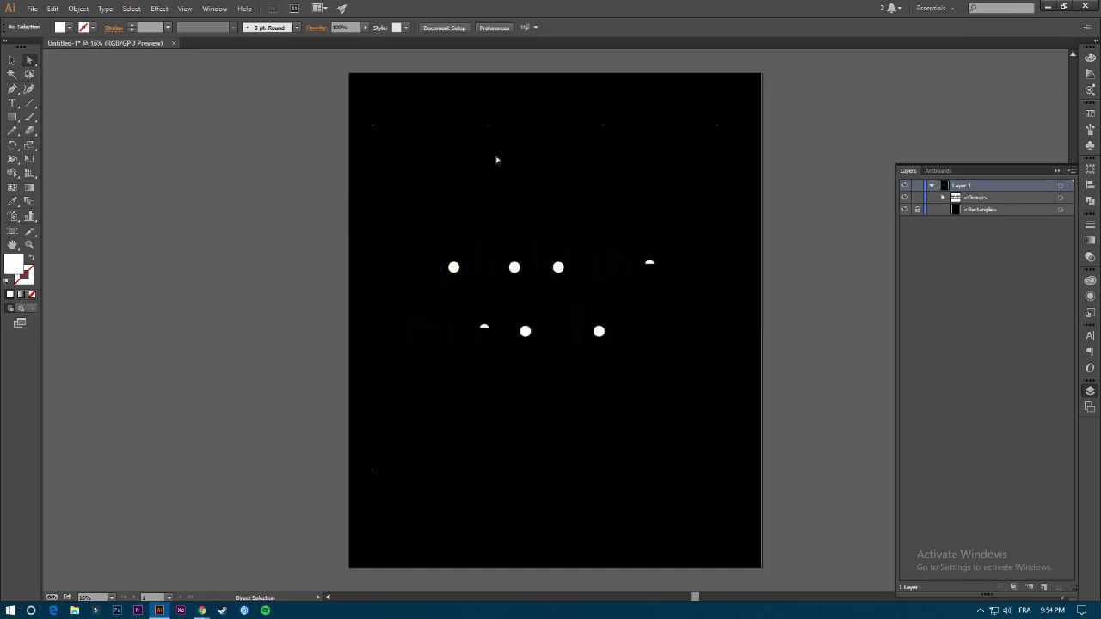
- Remove the stray white dots from the trace and hide the black rectangle
{"action": "left_click", "coordinate": [904, 210]}
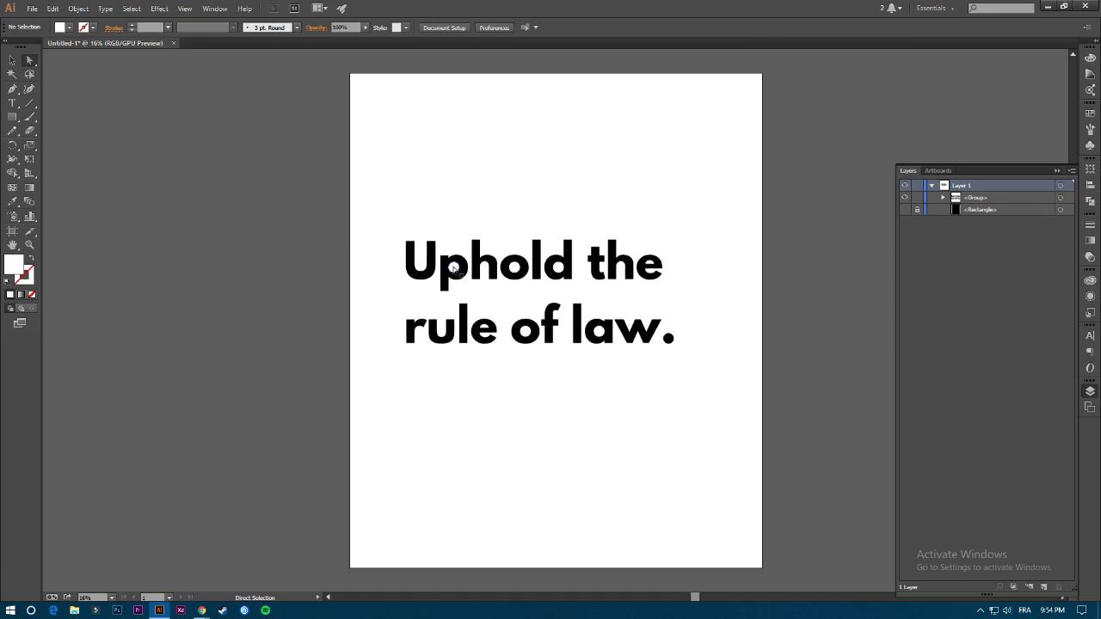
{"action": "scroll", "coordinate": [453, 269], "scroll_direction": "up", "scroll_amount": 2}
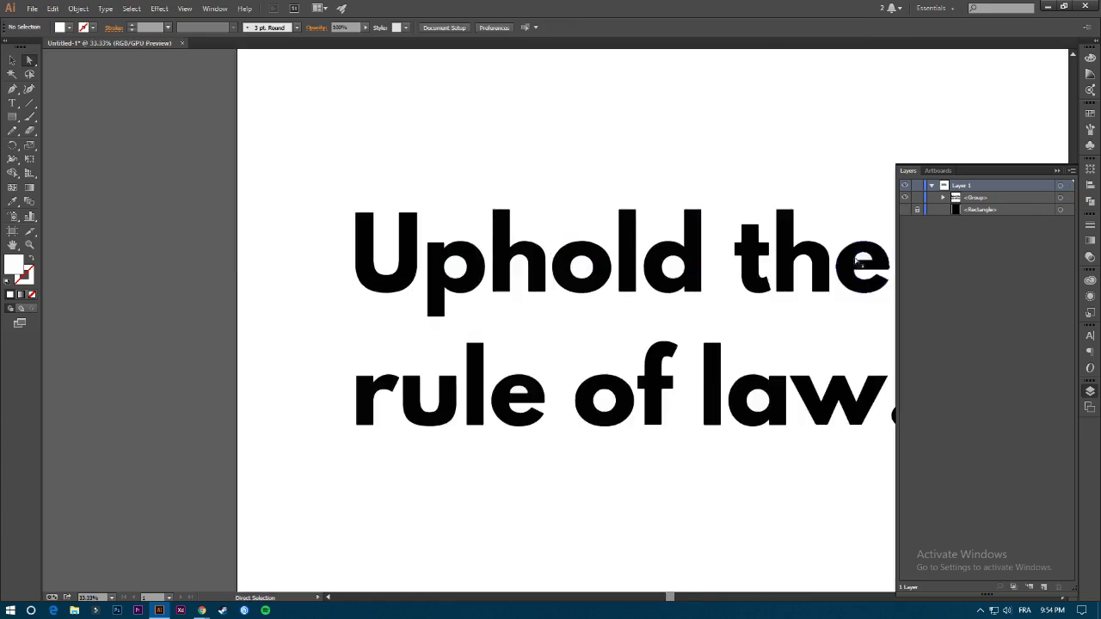
{"action": "left_click", "coordinate": [905, 210]}
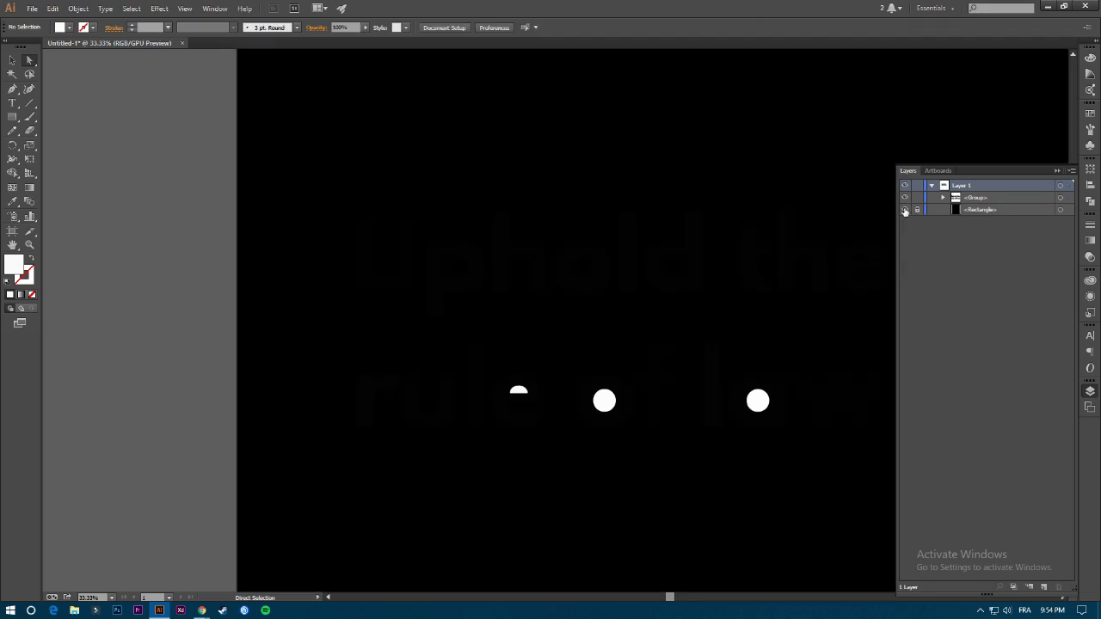
{"action": "left_click_drag", "start_coordinate": [701, 278], "coordinate": [431, 310]}
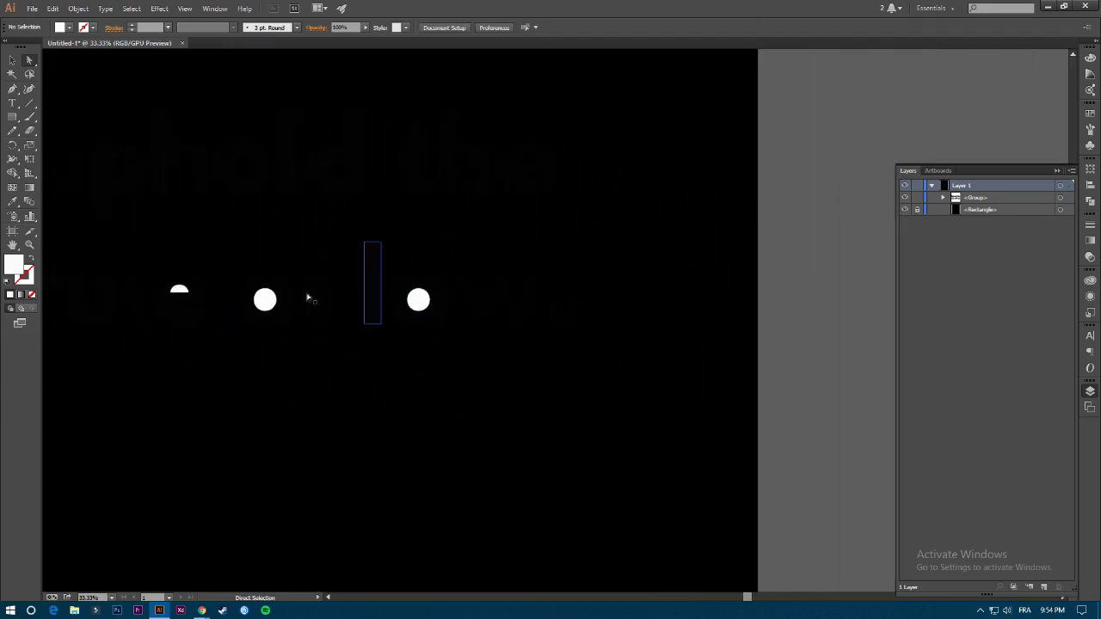
{"action": "left_click_drag", "start_coordinate": [264, 299], "coordinate": [181, 290]}
{"action": "left_click_drag", "start_coordinate": [438, 313], "coordinate": [398, 299]}
{"action": "key", "text": "Delete"}
{"action": "left_click", "coordinate": [904, 210]}
- Check the lettering against a red test rectangle placed behind it, then delete the rectangle
{"action": "key", "text": "ctrl+minus"}
{"action": "key", "text": "ctrl+minus"}
{"action": "key", "text": "ctrl+minus"}
{"action": "key", "text": "ctrl+minus"}
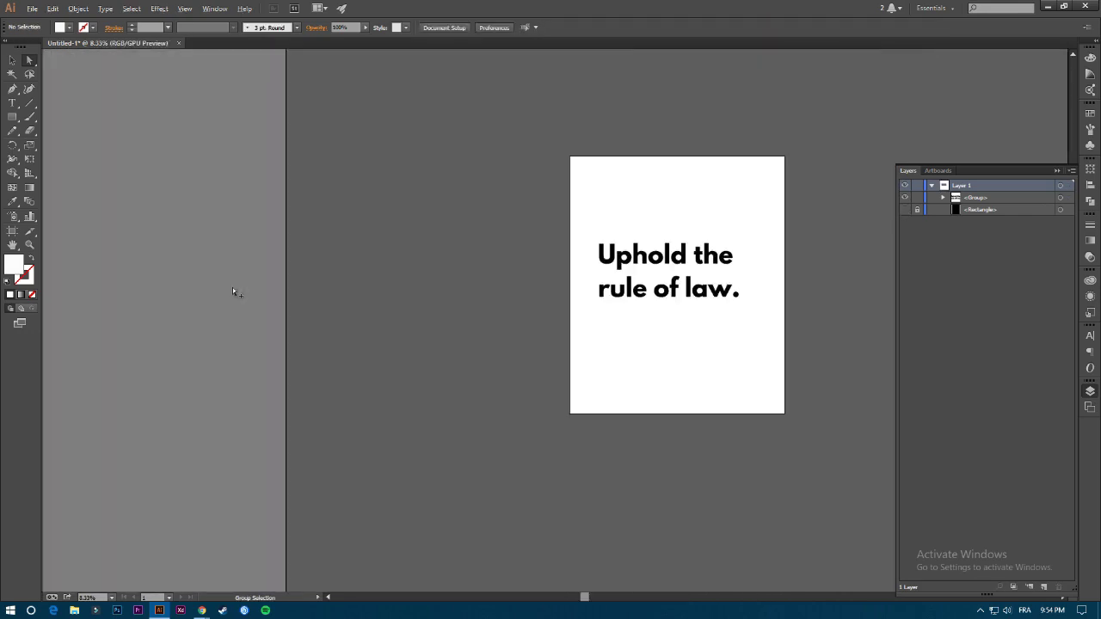
{"action": "scroll", "coordinate": [759, 255], "scroll_direction": "up", "scroll_amount": 2}
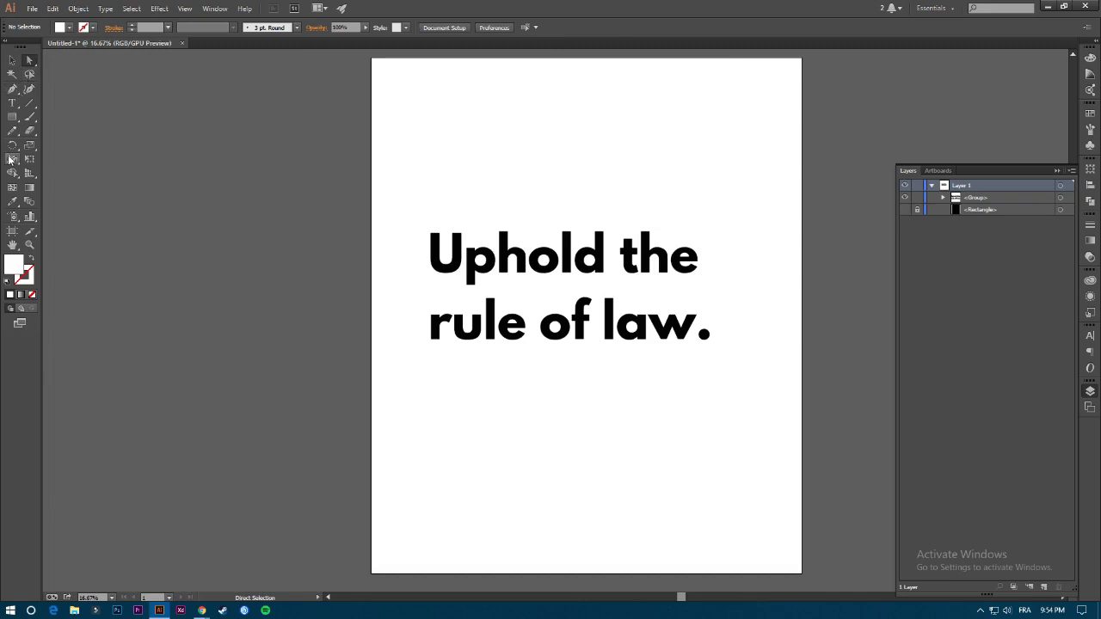
{"action": "left_click", "coordinate": [12, 119]}
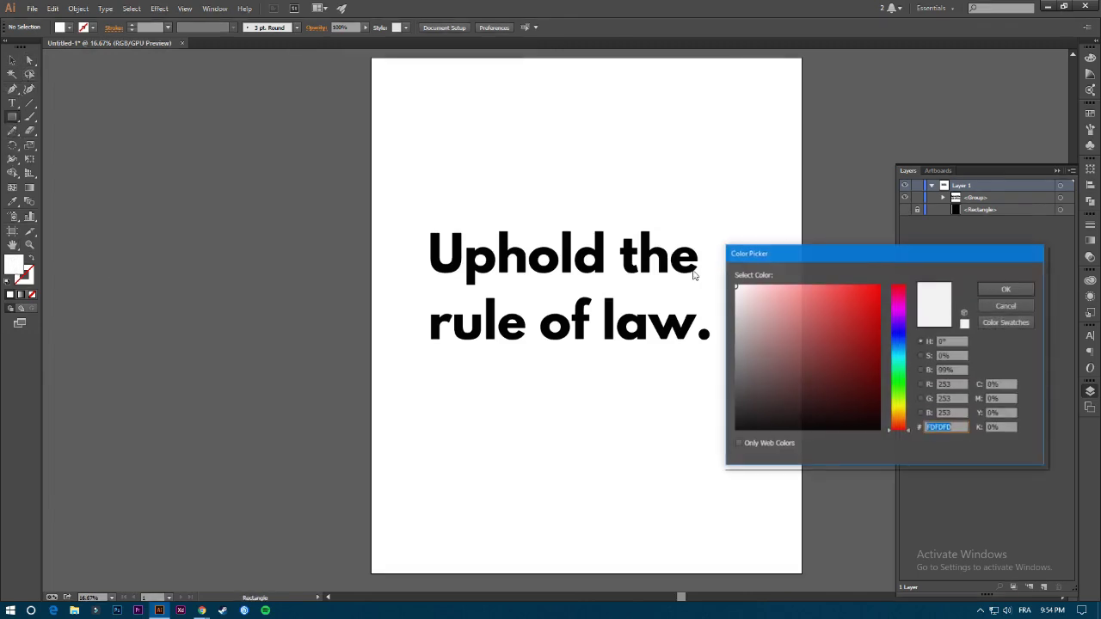
{"action": "left_click", "coordinate": [858, 300]}
{"action": "left_click", "coordinate": [1006, 289]}
{"action": "left_click_drag", "start_coordinate": [370, 176], "coordinate": [814, 415]}
{"action": "left_click_drag", "start_coordinate": [978, 199], "coordinate": [979, 217]}
{"action": "left_click", "coordinate": [12, 60]}
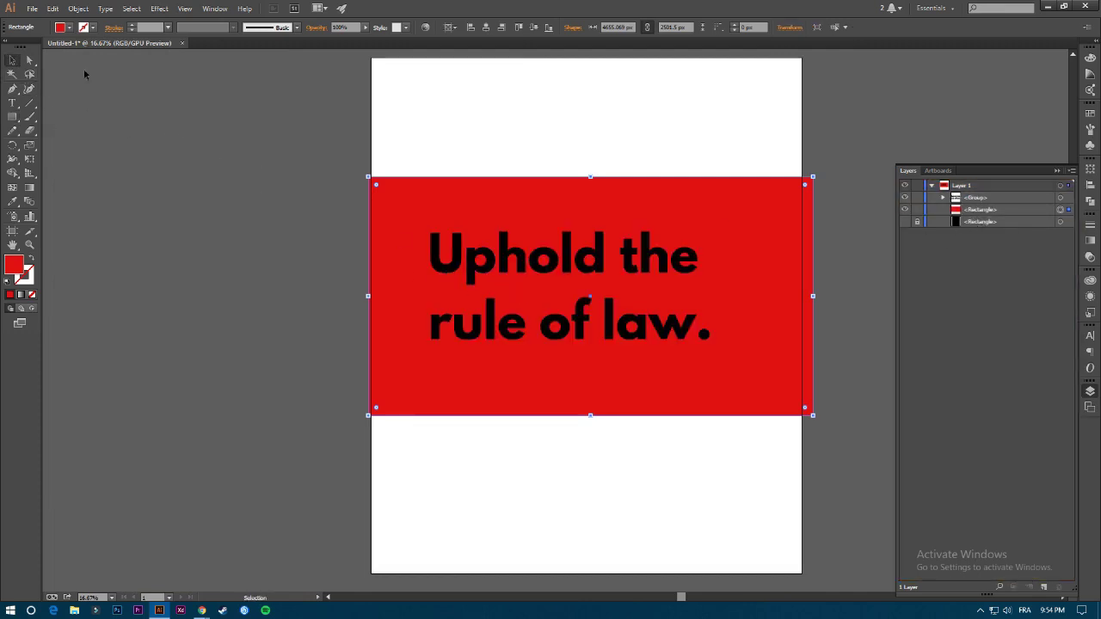
{"action": "key", "text": "Delete"}
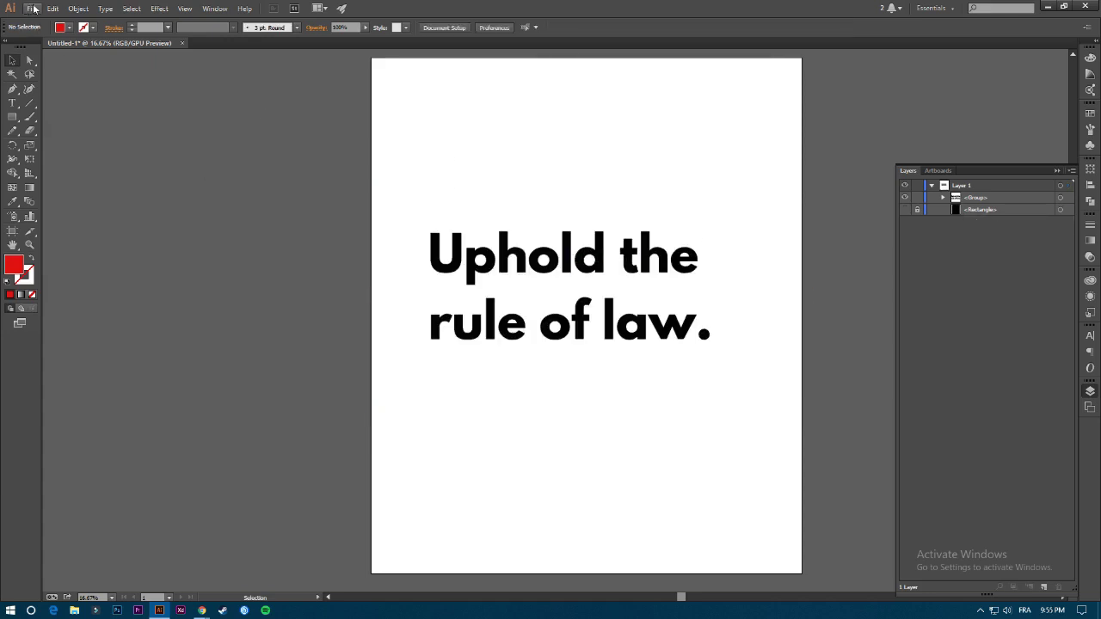
{"action": "left_click", "coordinate": [31, 9]}
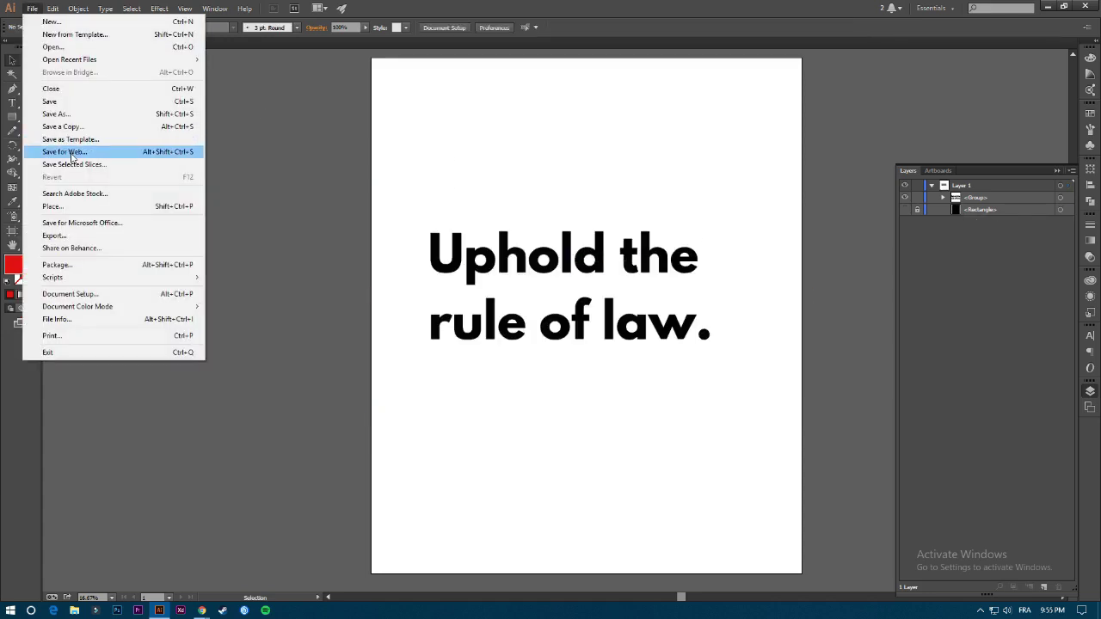
{"action": "left_click", "coordinate": [73, 152]}
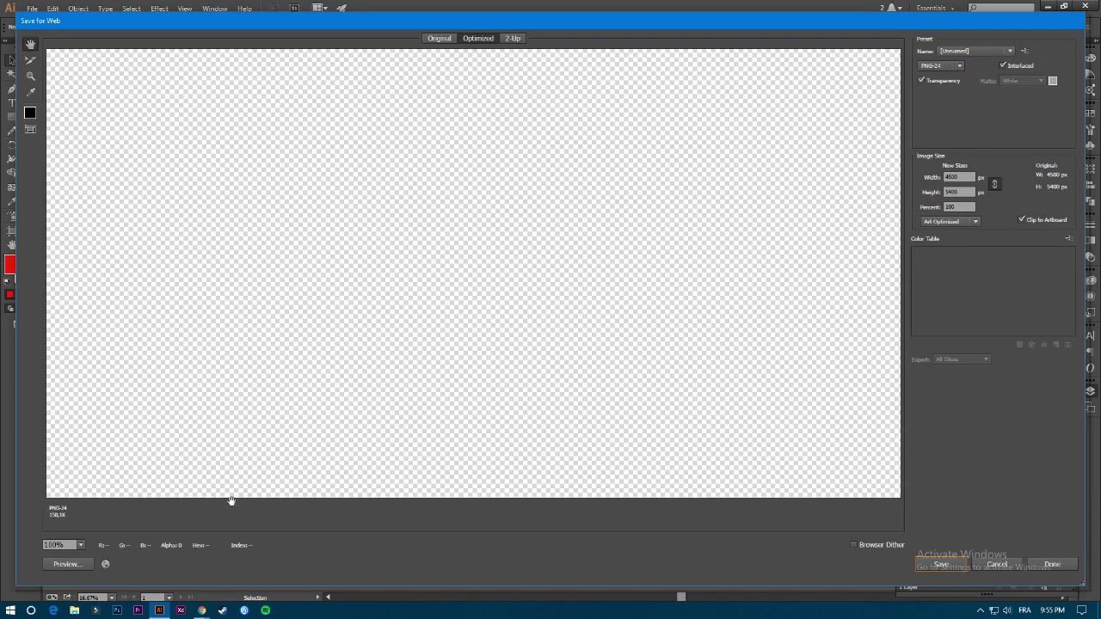
{"action": "left_click", "coordinate": [998, 567]}
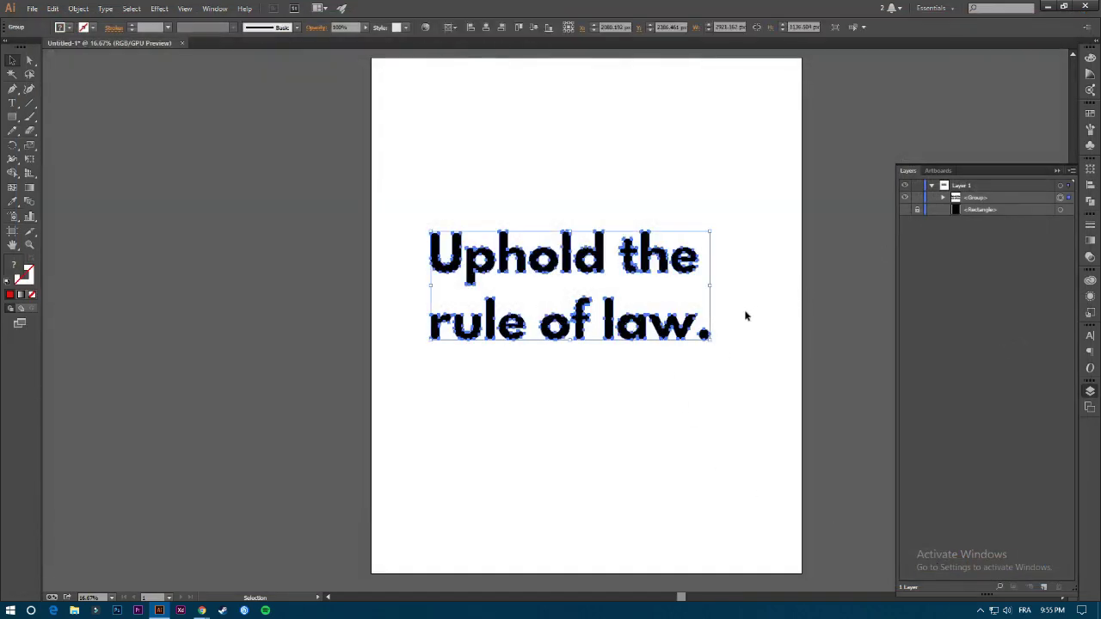
- Try shifting 'rule of law.' to the right in isolation mode, then undo the move
{"action": "double_click", "coordinate": [699, 331]}
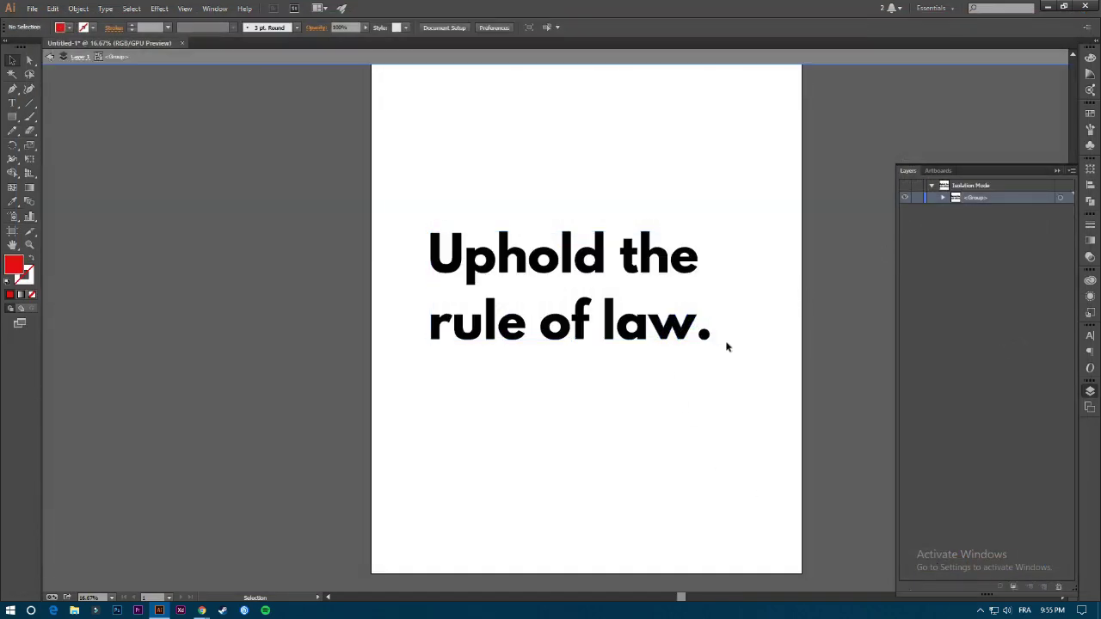
{"action": "left_click_drag", "start_coordinate": [727, 346], "coordinate": [381, 296]}
{"action": "left_click_drag", "start_coordinate": [482, 322], "coordinate": [601, 324]}
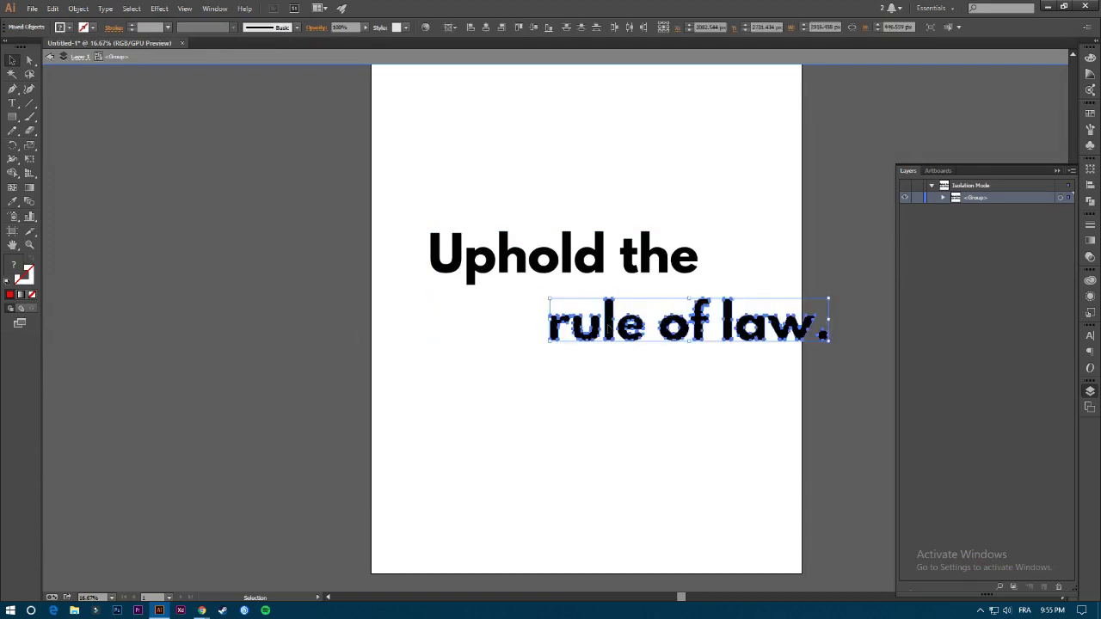
{"action": "double_click", "coordinate": [671, 365]}
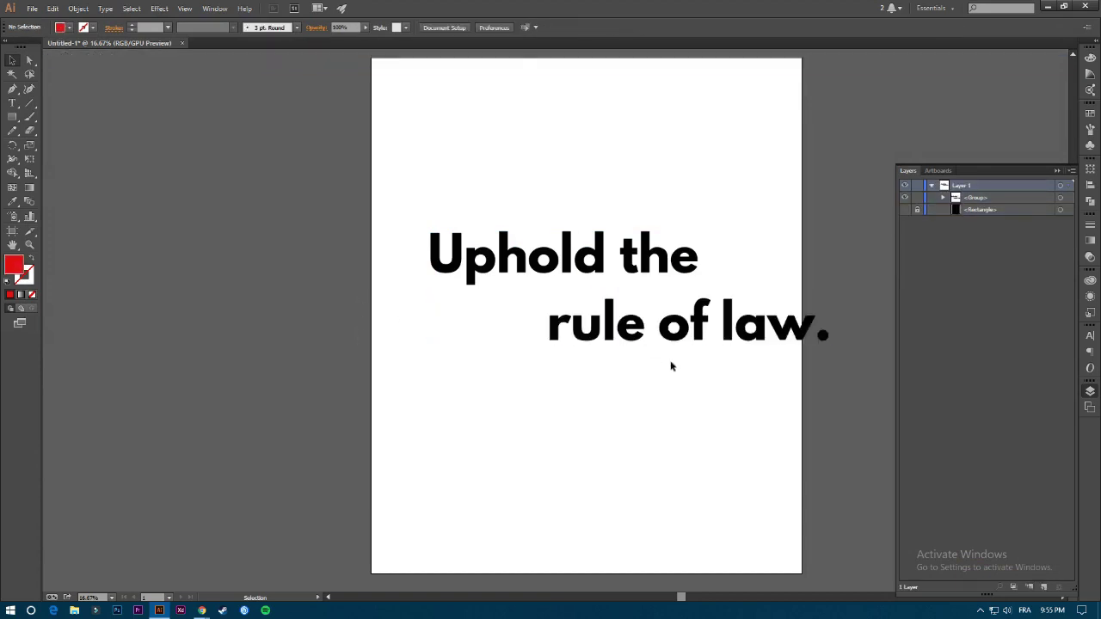
{"action": "key", "text": "ctrl+z"}
{"action": "key", "text": "ctrl+z"}
{"action": "key", "text": "ctrl+z"}
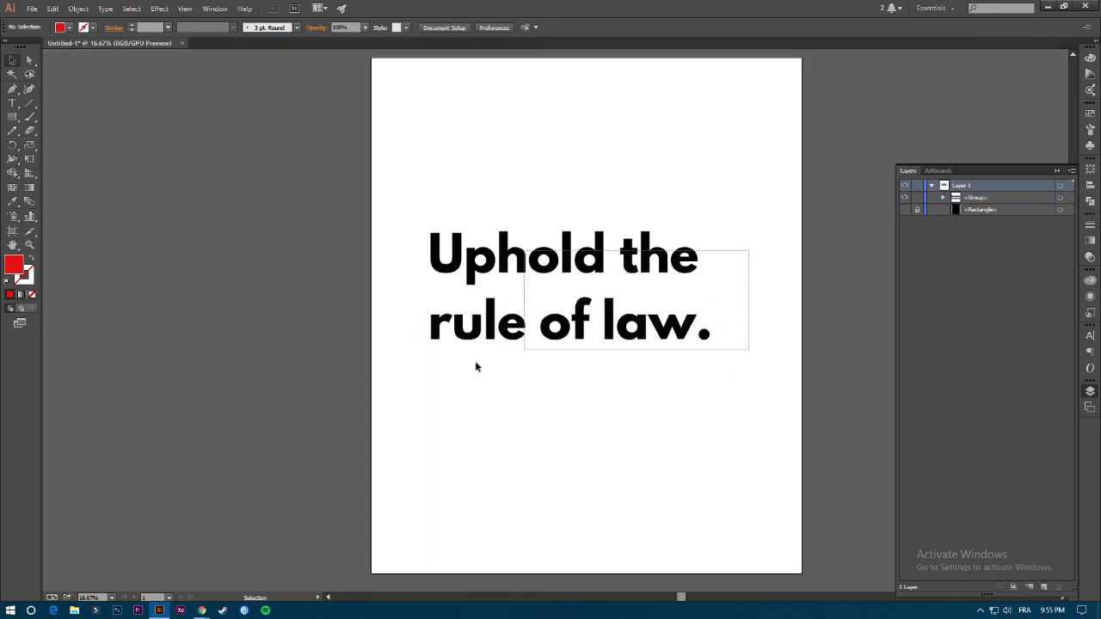
- Ungroup the heading into separate letters, test-move the period, and undo it
{"action": "left_click", "coordinate": [671, 258]}
{"action": "left_click", "coordinate": [789, 307]}
{"action": "left_click", "coordinate": [680, 258]}
{"action": "right_click", "coordinate": [651, 258]}
{"action": "left_click", "coordinate": [691, 321]}
{"action": "left_click_drag", "start_coordinate": [701, 336], "coordinate": [738, 337]}
{"action": "left_click", "coordinate": [771, 295]}
{"action": "key", "text": "ctrl+z"}
{"action": "key", "text": "ctrl+z"}
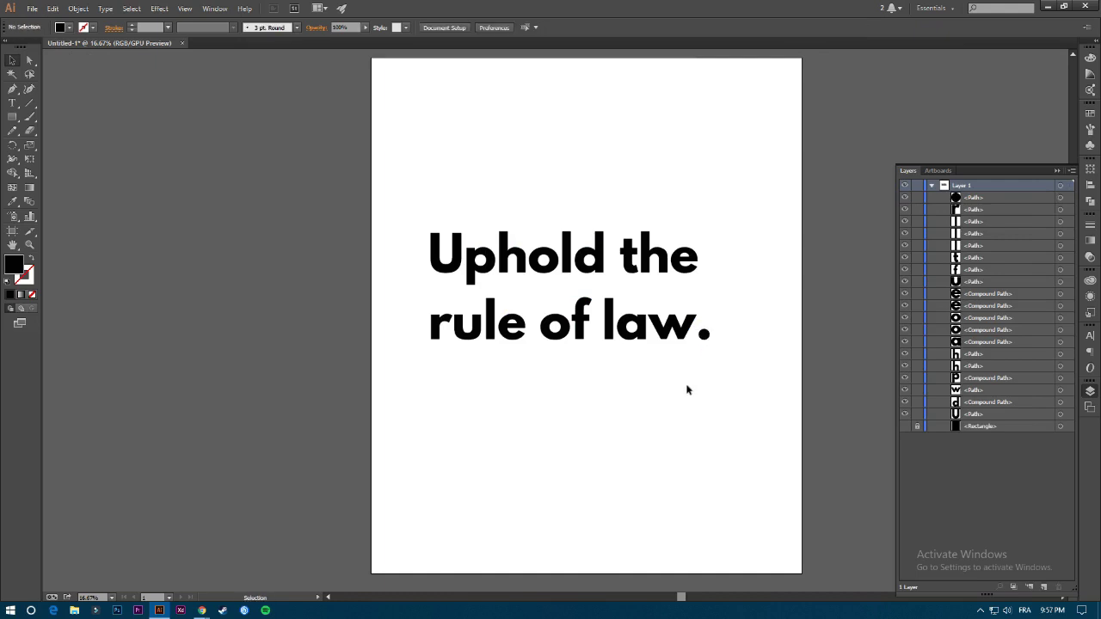